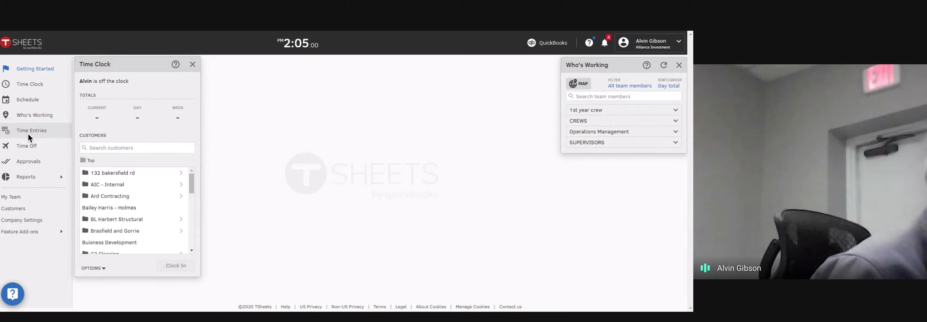
# Open the time entries, look over the timesheets and time slider views, and return to the manual time card.
pyautogui.click(28, 134)
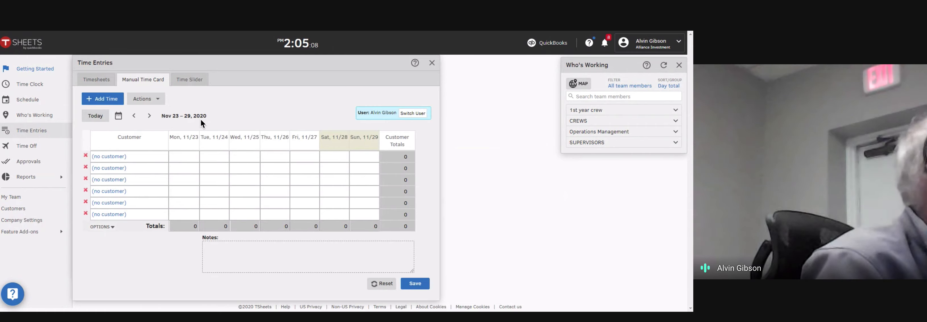
pyautogui.click(98, 80)
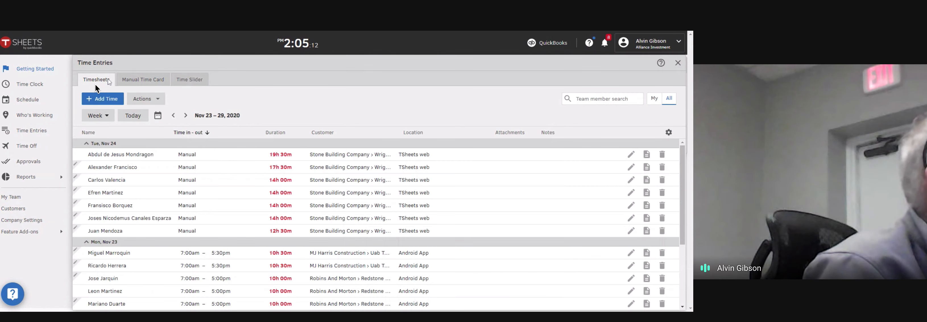
pyautogui.click(143, 84)
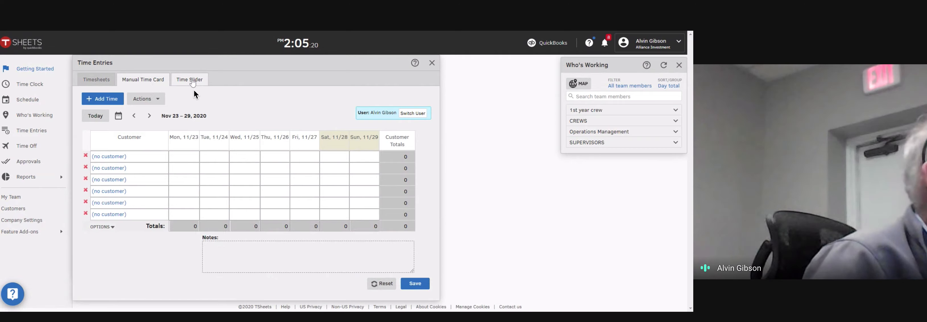
pyautogui.click(191, 81)
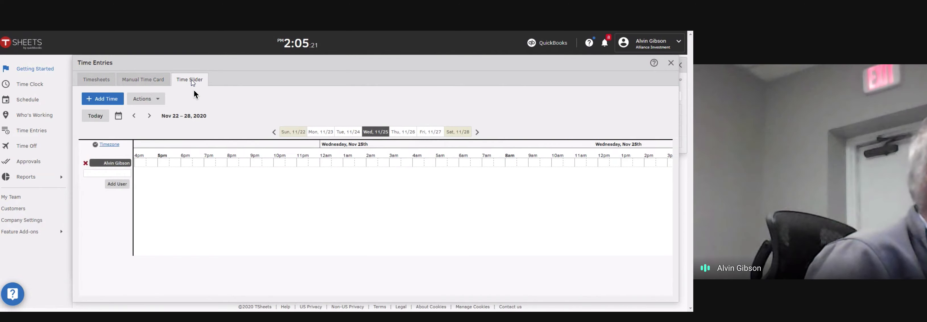
pyautogui.click(158, 82)
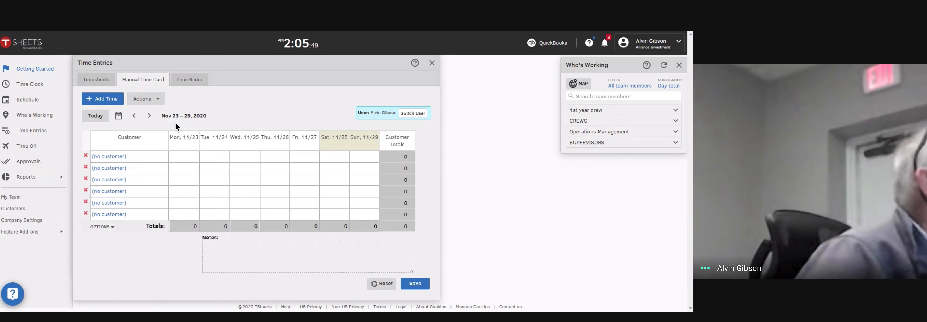
# Show the manual time card for Nov 16–22, 2020 and switch it to the second team member suggested for "a".
pyautogui.click(133, 116)
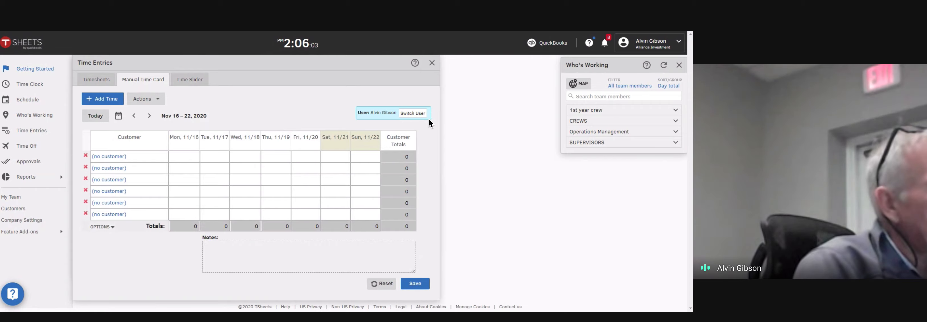
pyautogui.click(417, 114)
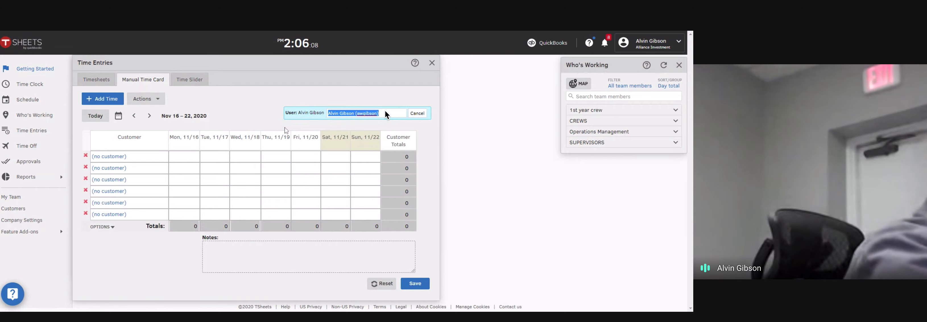
pyautogui.press('BackSpace')
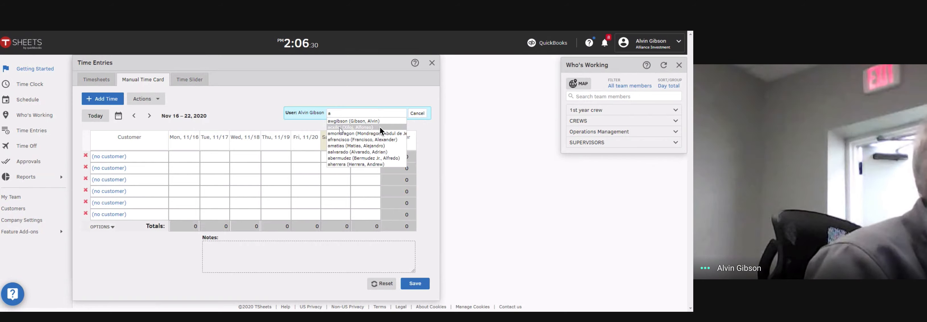
pyautogui.doubleClick(381, 128)
pyautogui.doubleClick(331, 113)
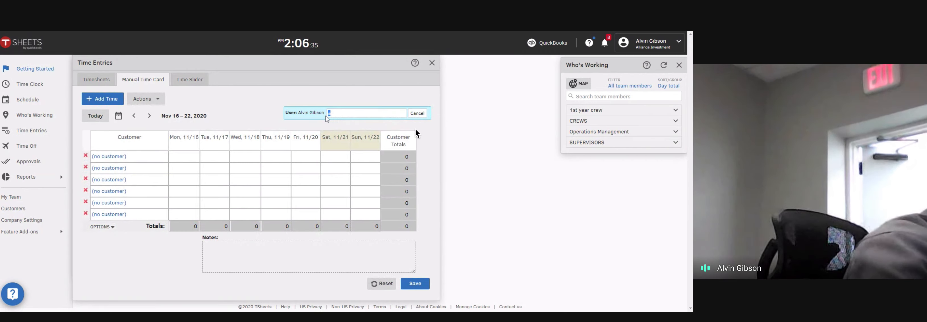
pyautogui.press('BackSpace')
pyautogui.write('a')
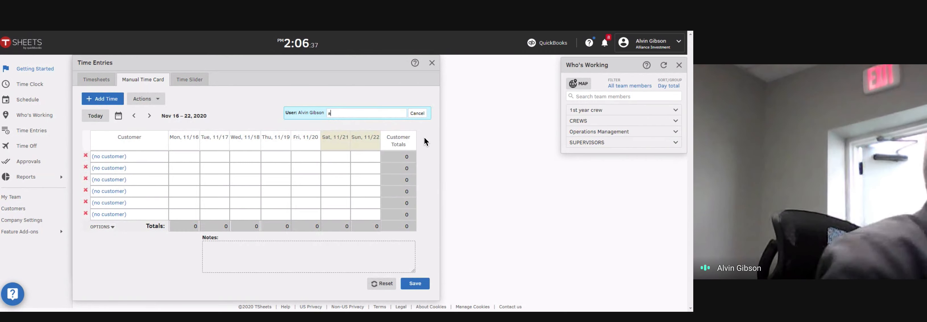
pyautogui.press('Down')
pyautogui.press('Down')
pyautogui.press('Down')
pyautogui.press('Up')
pyautogui.press('Return')
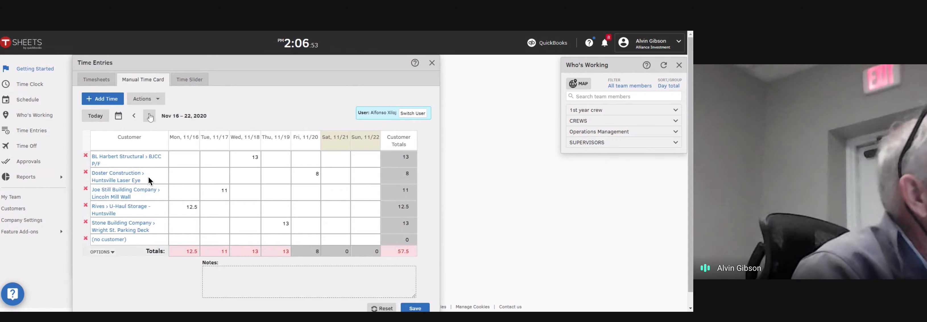
# Advance the time card to Nov 23–29, 2020 and assign BL Harbert Structural › BJCC P/F as the first row's customer.
pyautogui.click(150, 117)
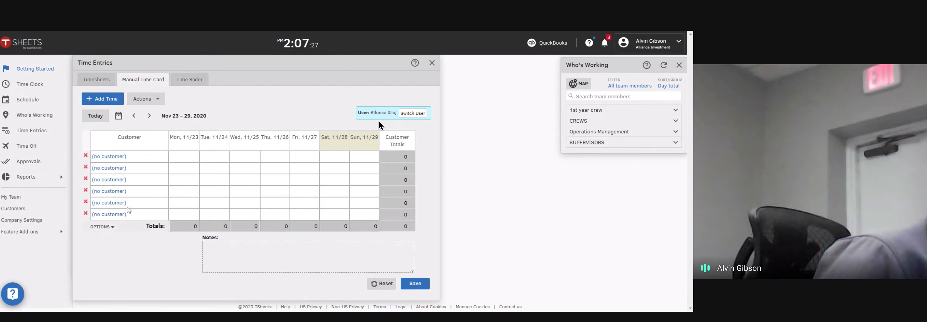
pyautogui.click(103, 157)
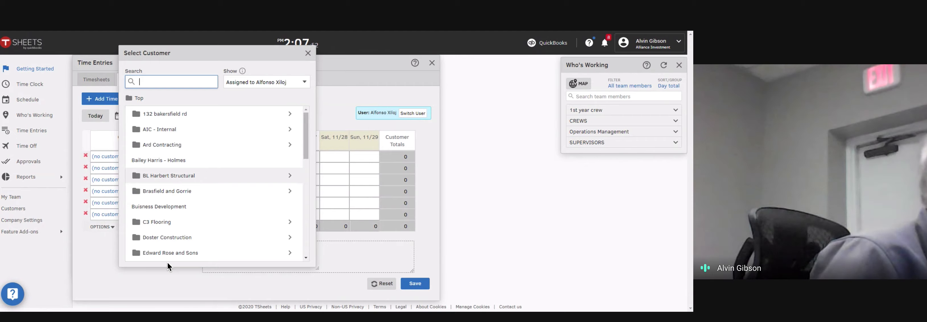
pyautogui.click(169, 176)
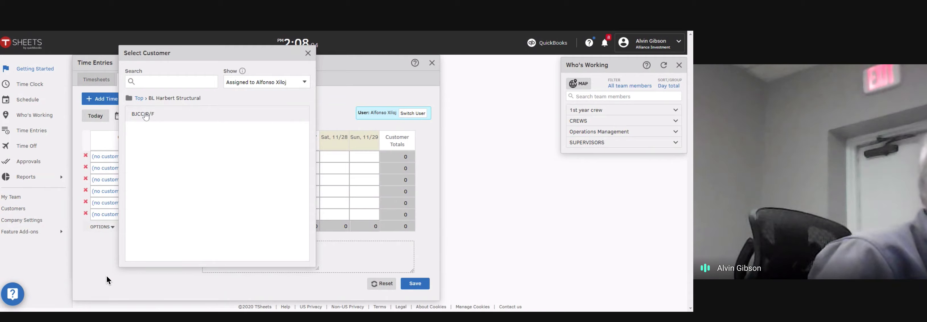
pyautogui.click(146, 115)
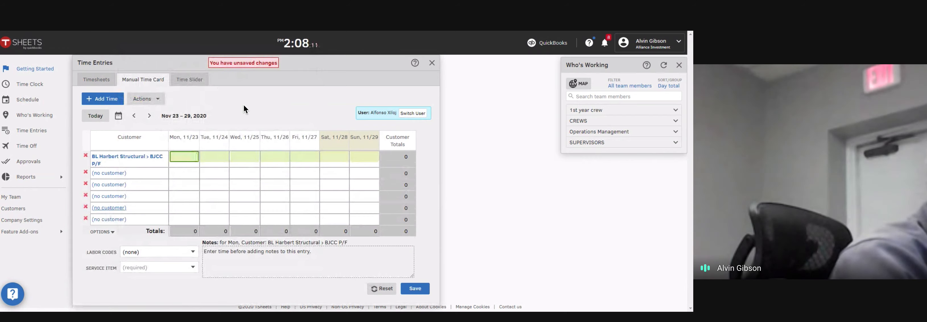
# Enter 8 hours for Monday, 11/23 in the BJCC P/F row and set its service item to 03-Concrete:03.K SOMD.
pyautogui.write('8')
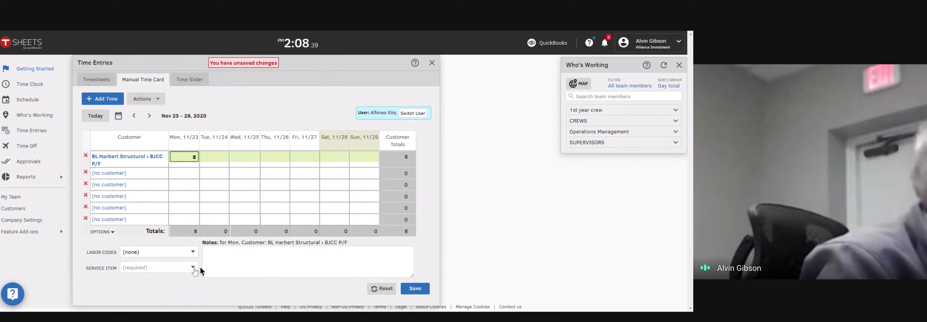
pyautogui.click(192, 268)
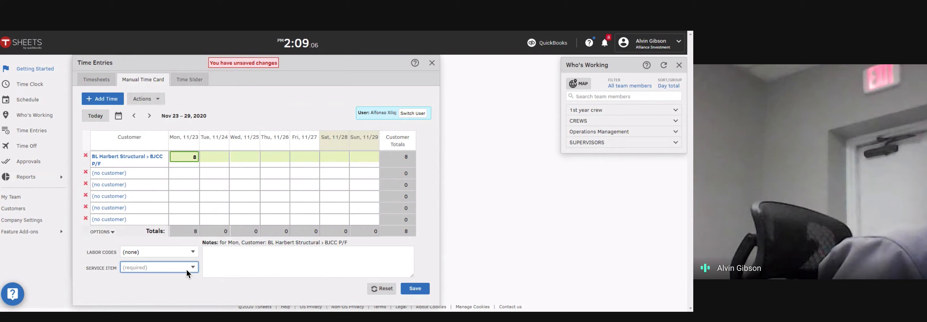
pyautogui.click(193, 285)
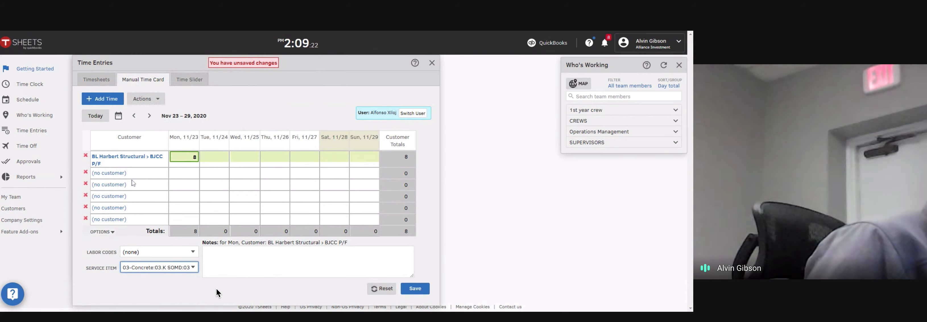
# Assign Rabren General Contractors › Harmony @ Riverchase as the customer of the time card's second row.
pyautogui.click(120, 173)
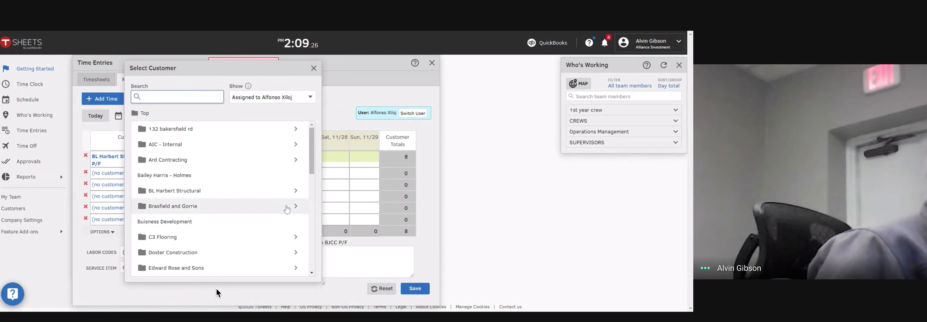
pyautogui.scroll(-5, 267, 210)
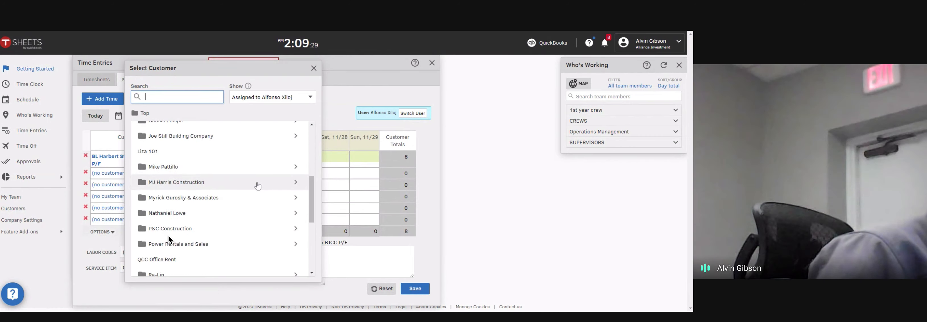
pyautogui.scroll(-5, 251, 191)
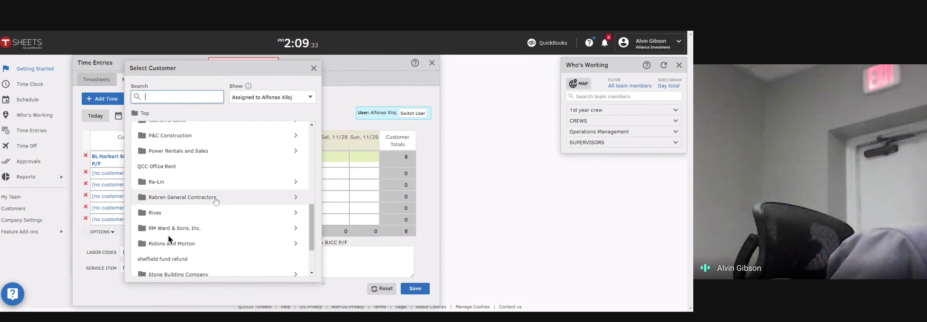
pyautogui.click(215, 198)
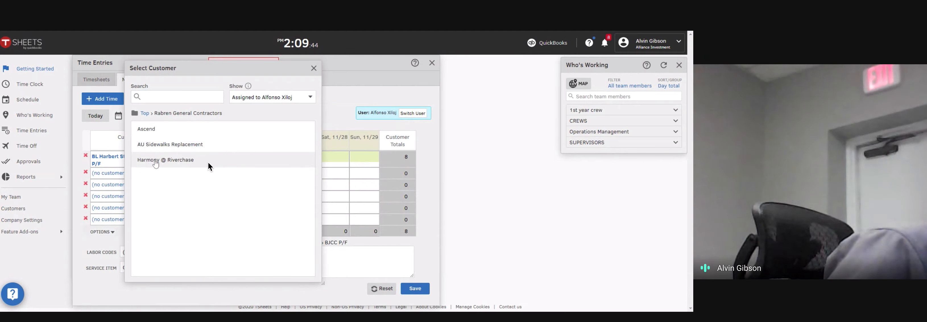
pyautogui.click(156, 161)
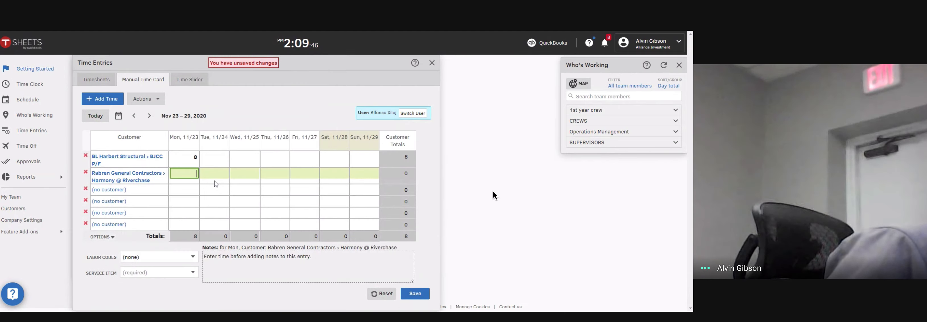
# Enter 9.5 hours for Tuesday, 11/24 in the Harmony @ Riverchase row and set its service item to 03-Concrete:03.J SOG.
pyautogui.press('Tab')
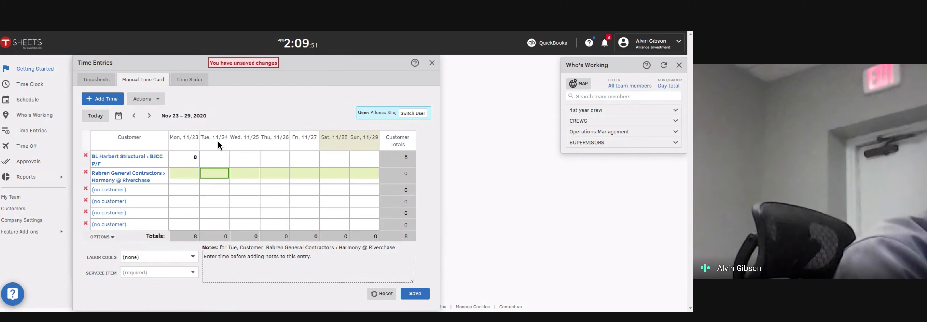
pyautogui.write('9')
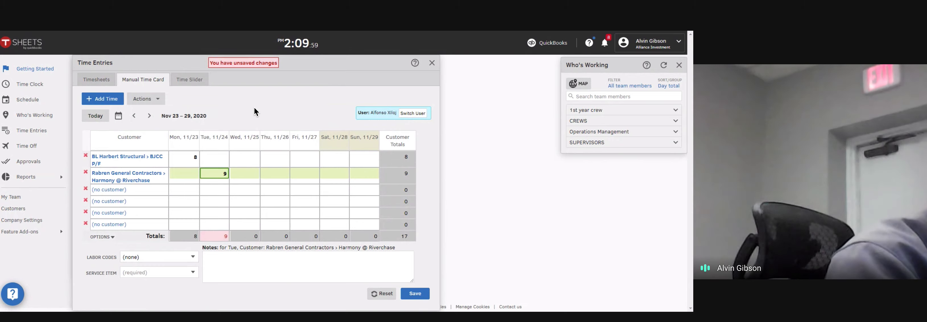
pyautogui.write('.5')
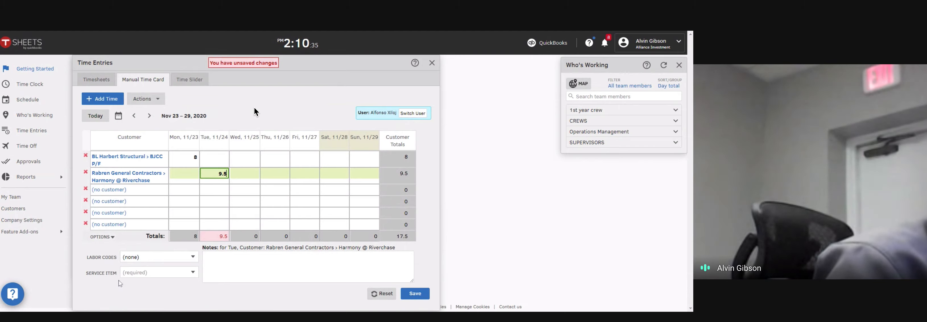
pyautogui.click(194, 275)
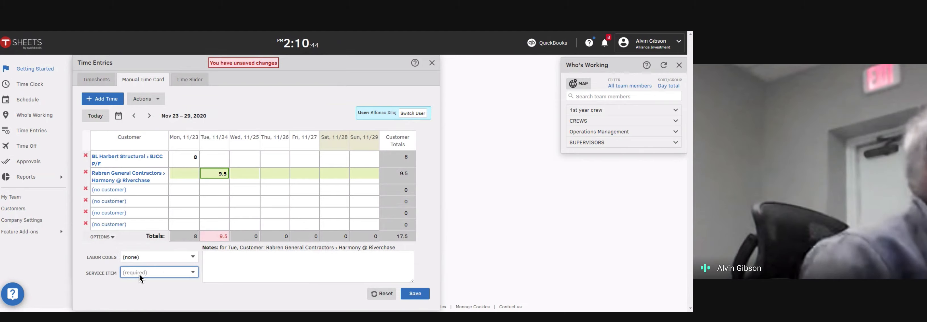
pyautogui.click(170, 276)
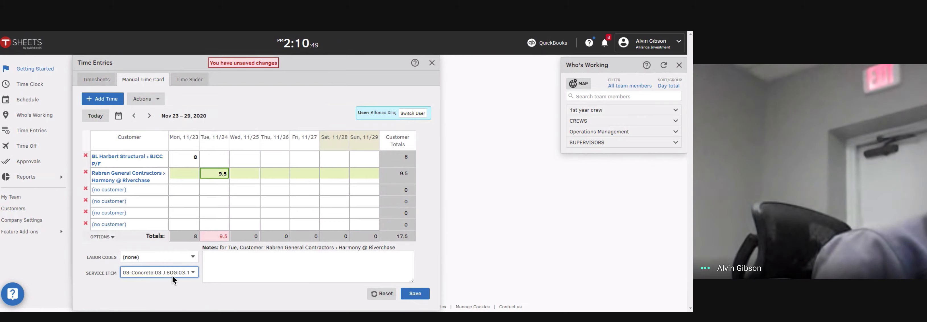